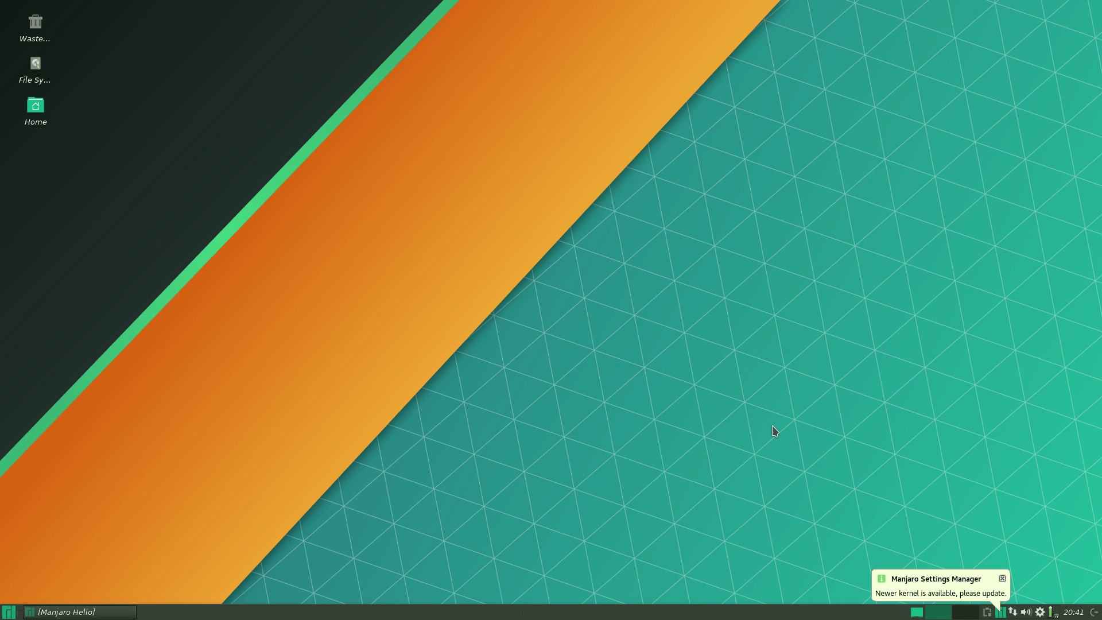
- Dismiss the new-kernel notification and open the Kernel page from the tray notifier's menu
click(1002, 579)
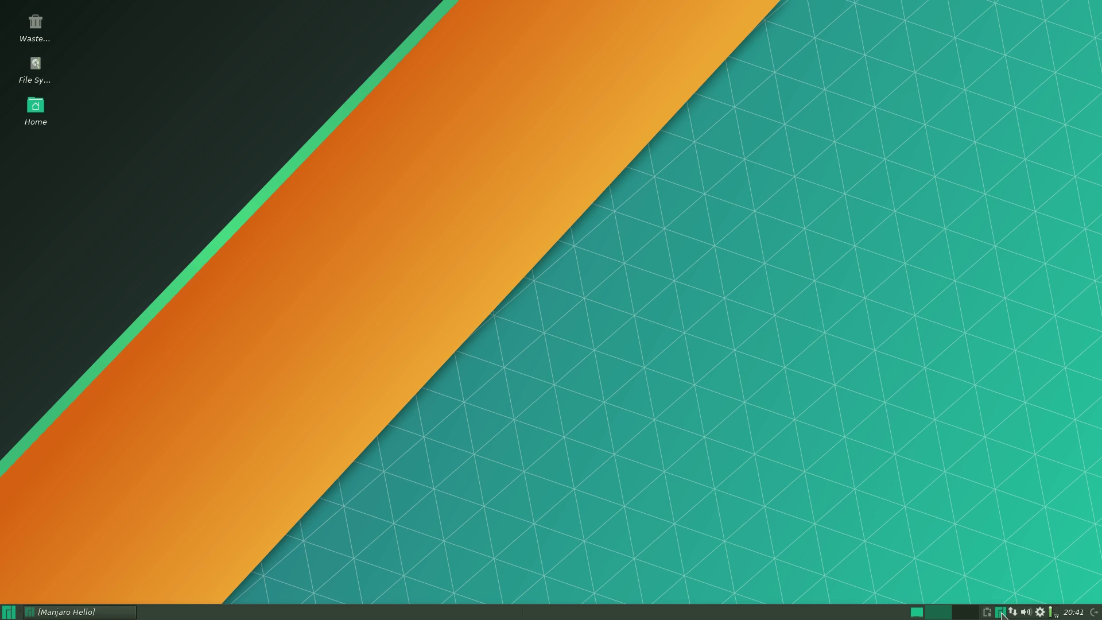
right_click(1002, 612)
click(1012, 551)
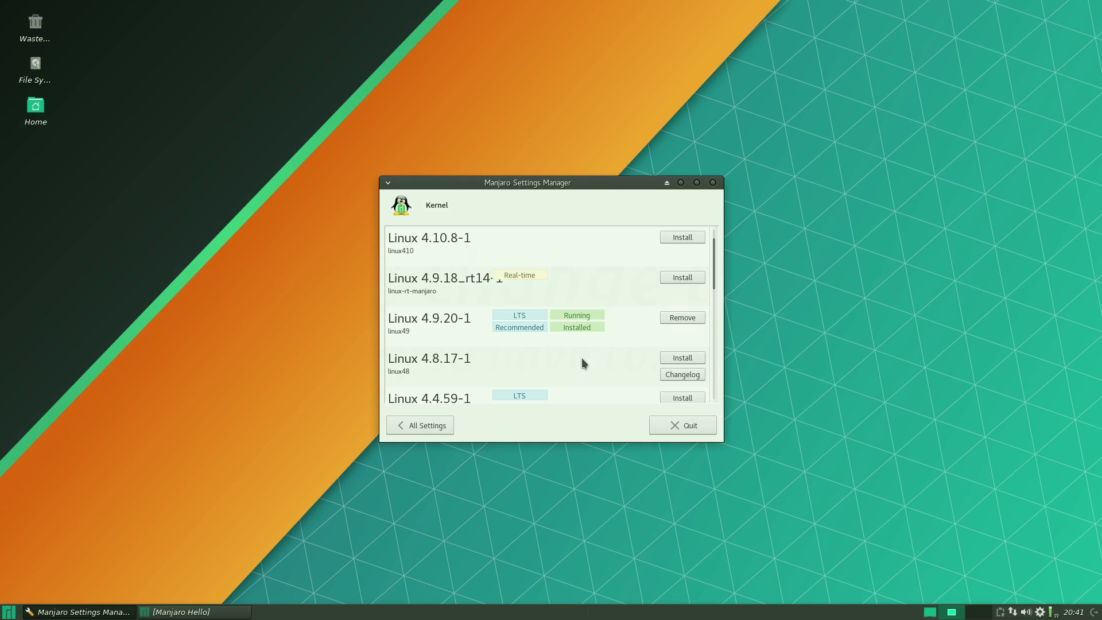
- Quit Manjaro Settings Manager, leaving only Manjaro Hello running on the desktop
click(683, 425)
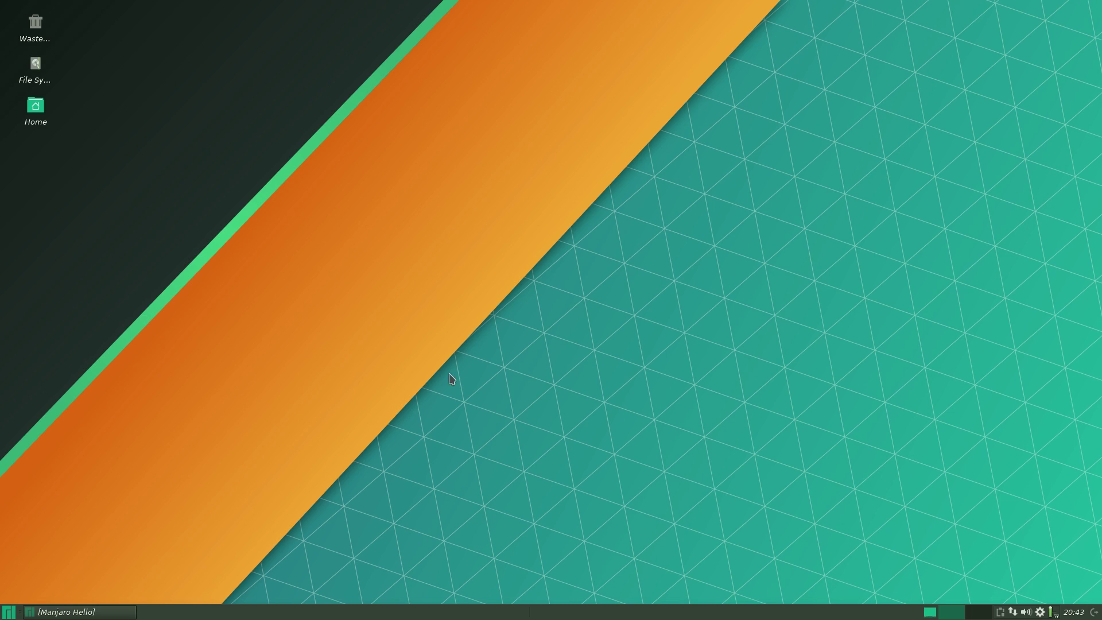
- Restore Manjaro Hello, switch off its Launch at start toggle, and close the window
click(90, 613)
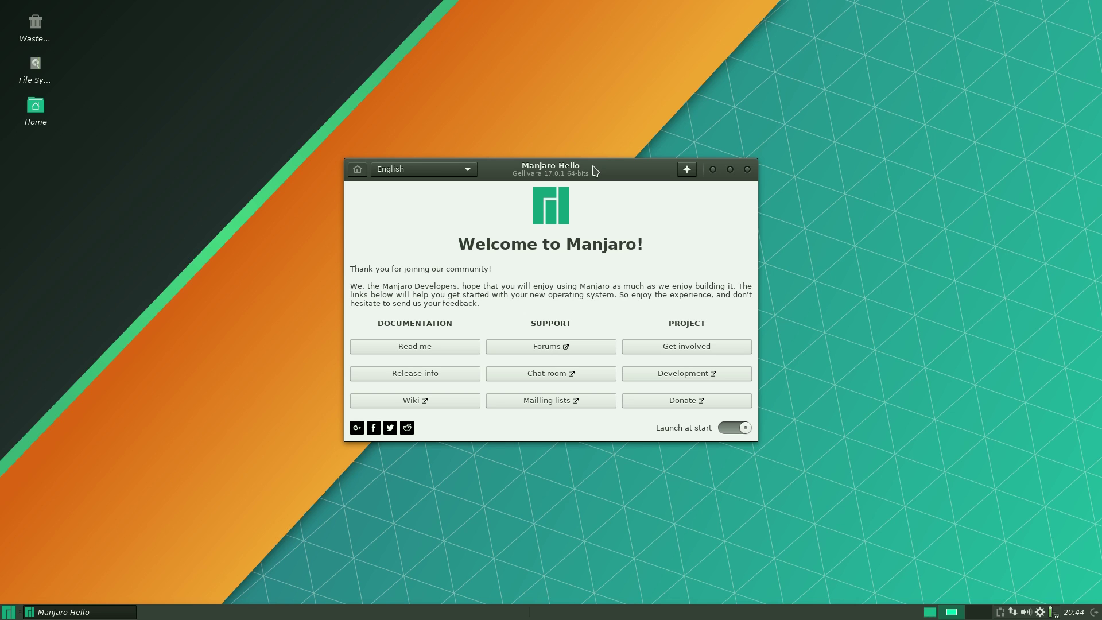
drag(581, 171, 582, 120)
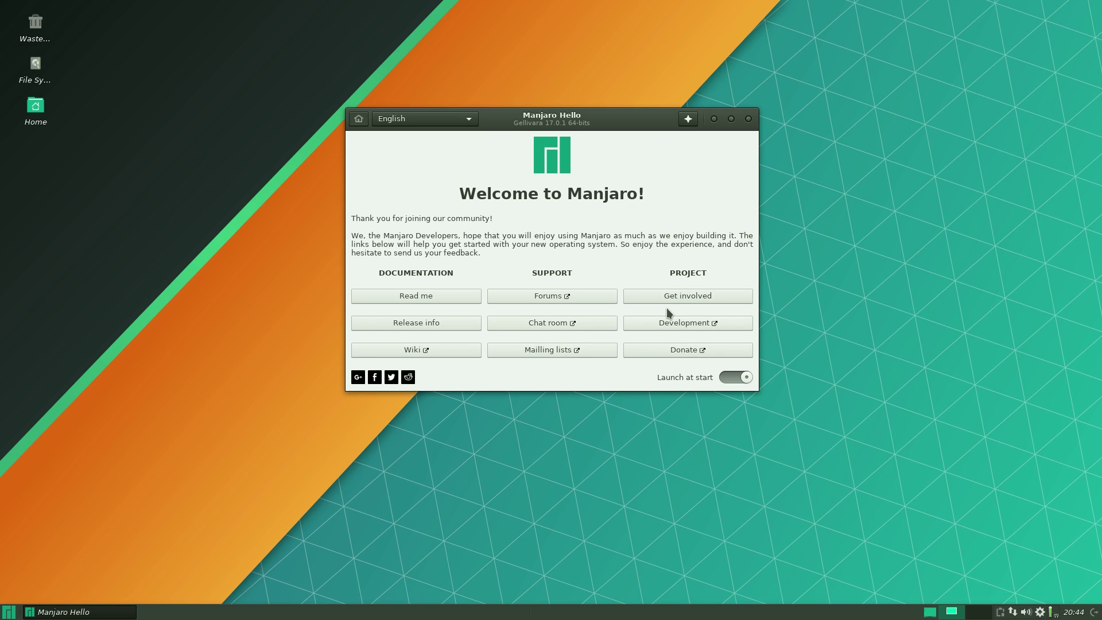
click(746, 378)
click(746, 376)
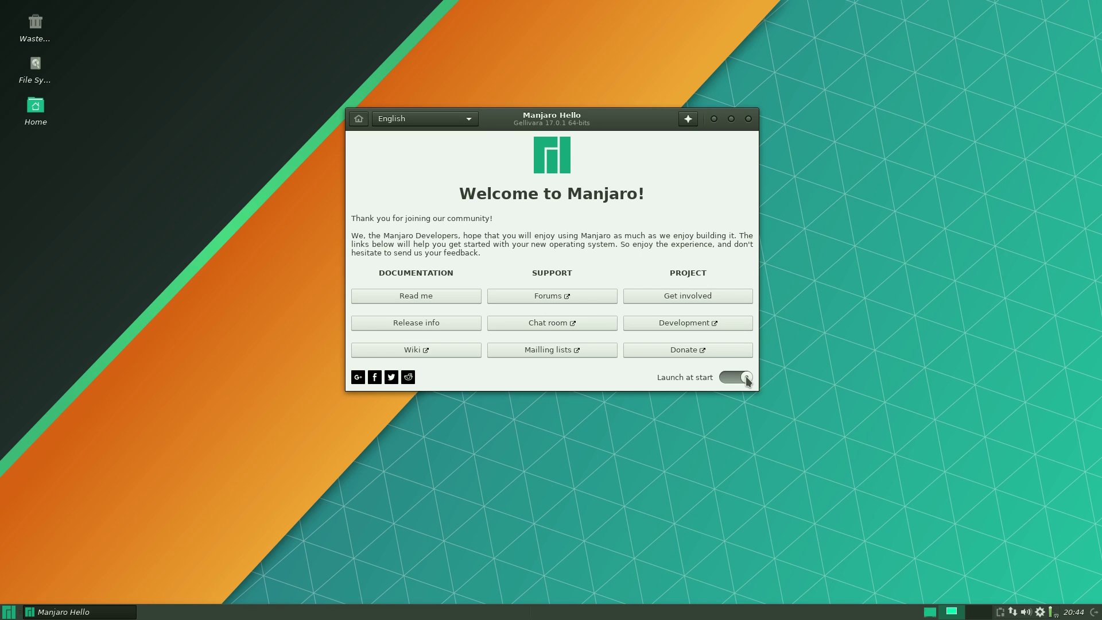
click(748, 118)
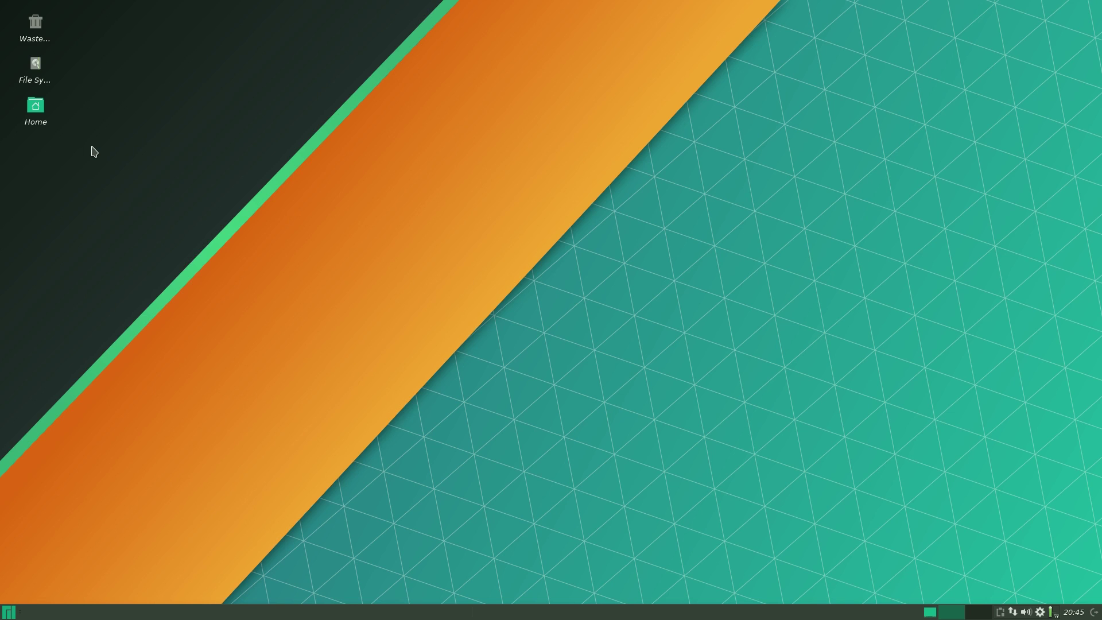
- Pick the teal Manjaro Gellivara thumbnail as wallpaper in Desktop Settings, then close them
right_click(524, 203)
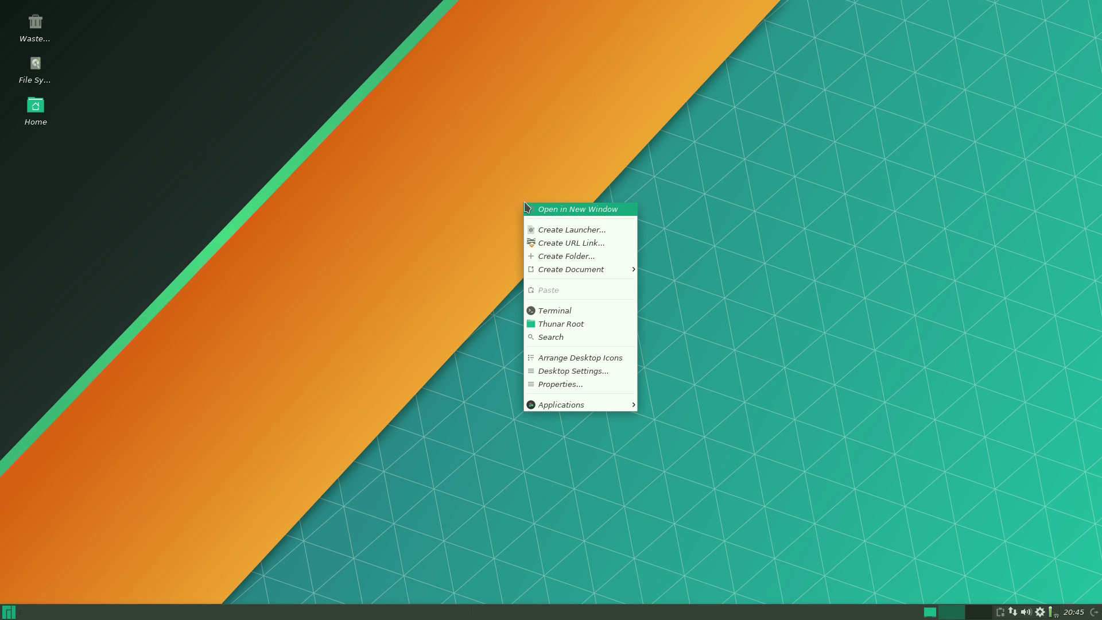
click(579, 374)
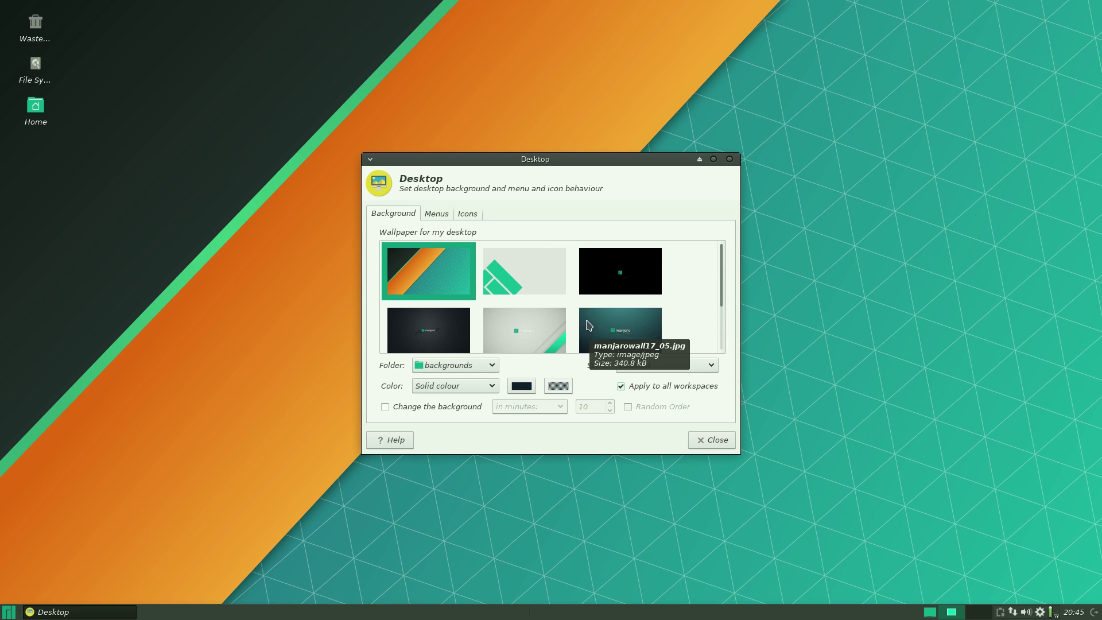
scroll(651, 288, down, 2)
scroll(662, 289, down, 2)
scroll(681, 290, up, 3)
scroll(681, 290, down, 1)
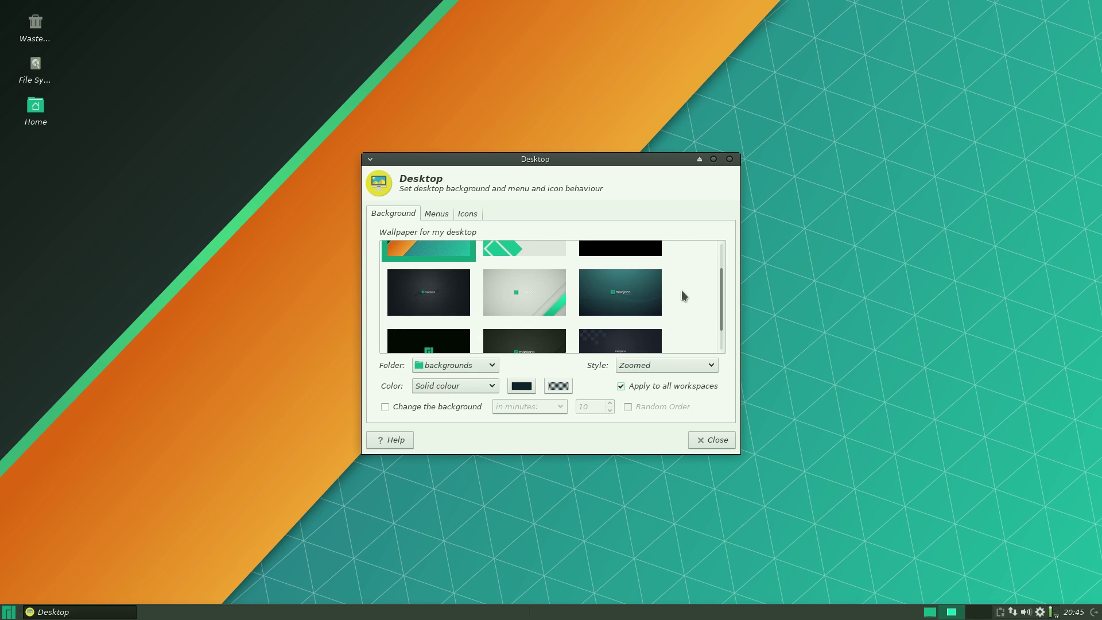
scroll(681, 290, down, 2)
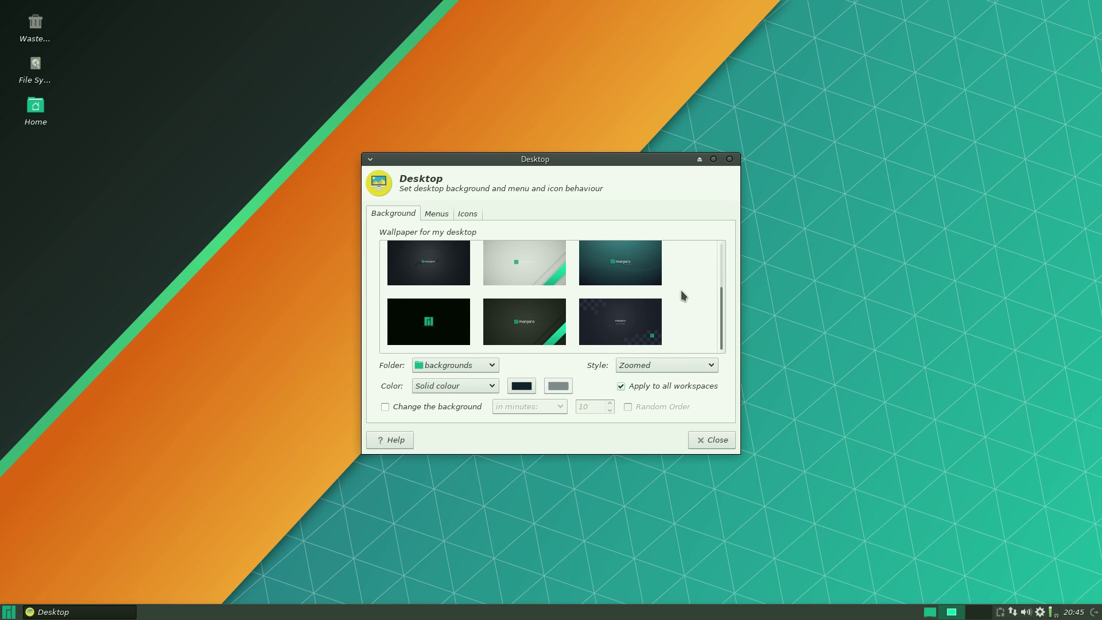
click(623, 267)
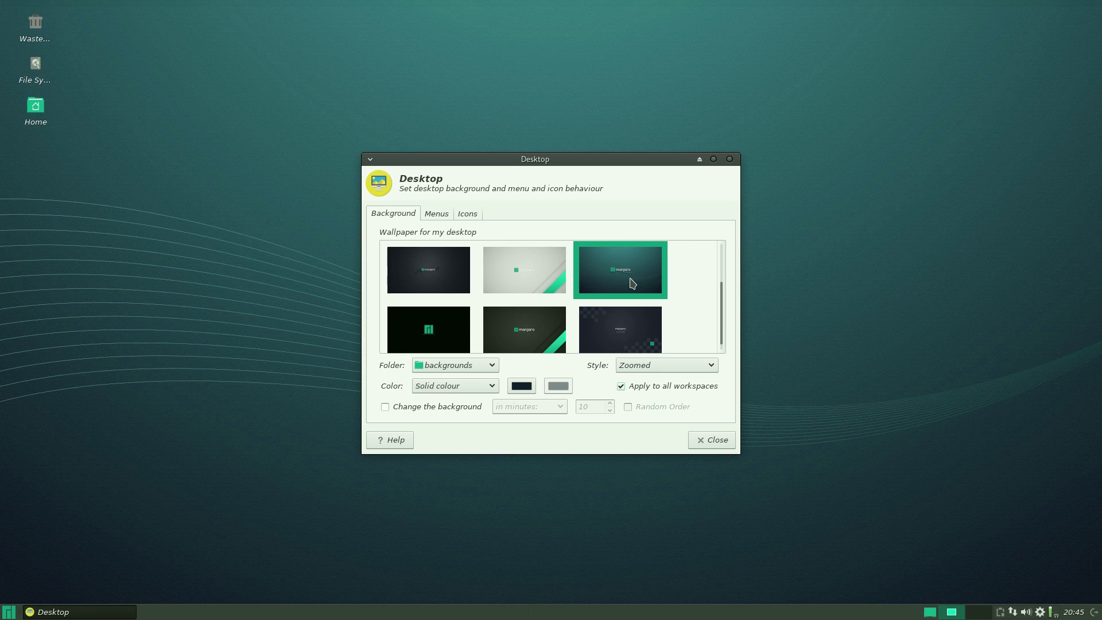
click(714, 440)
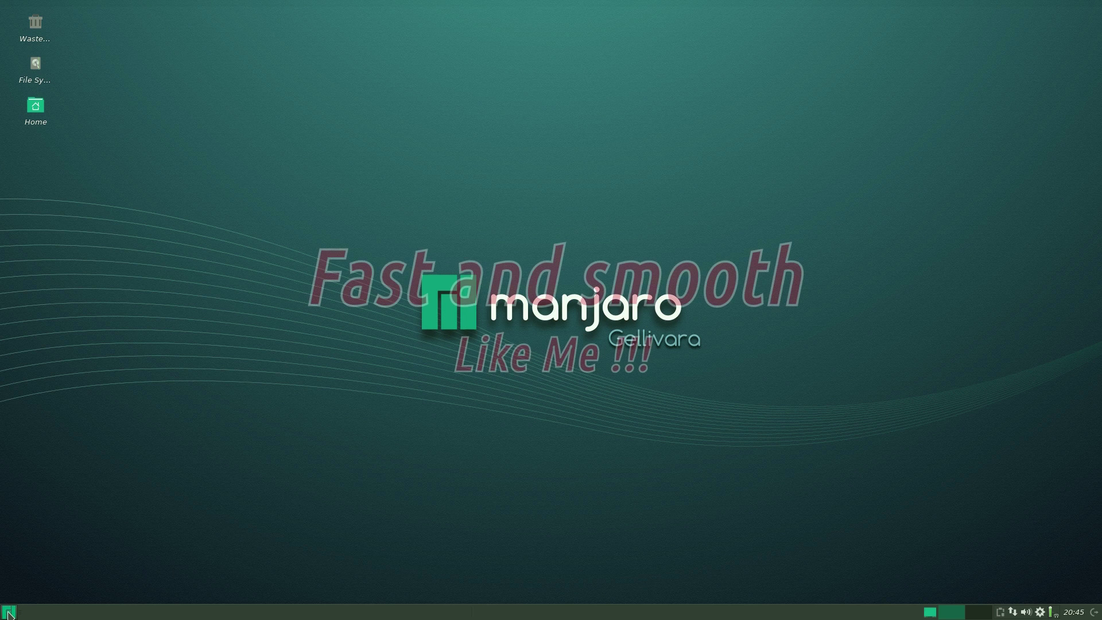
click(9, 613)
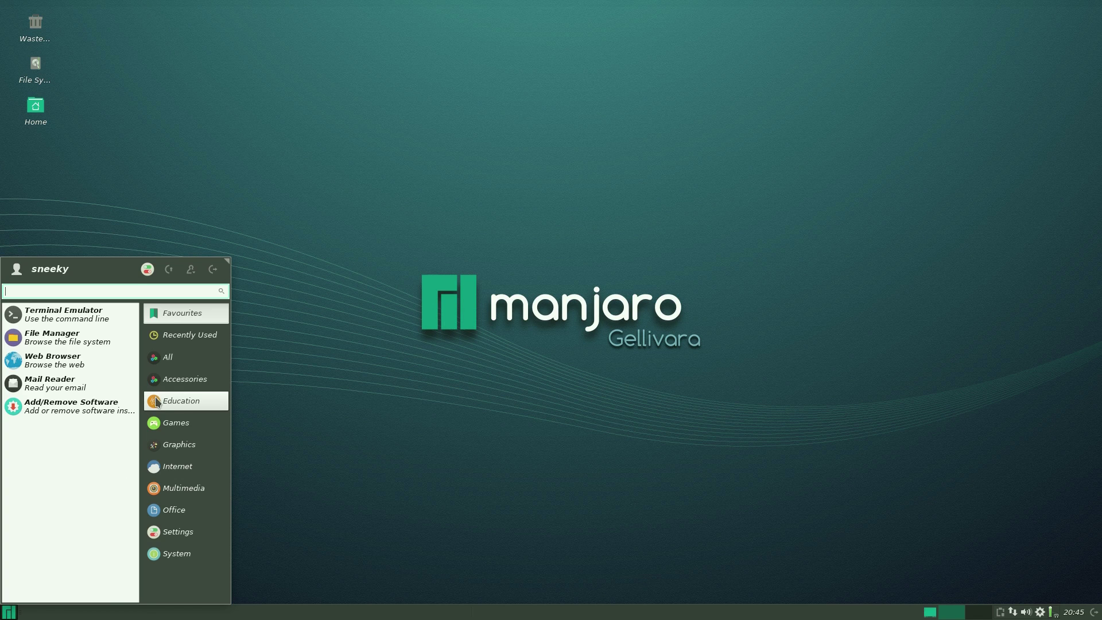
click(174, 337)
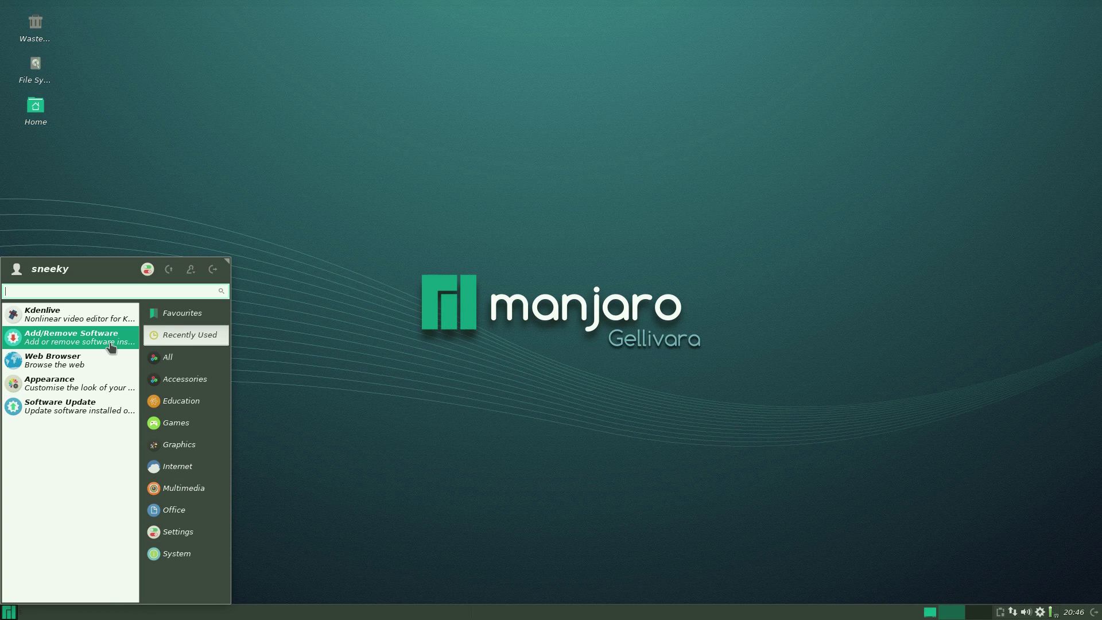
click(79, 406)
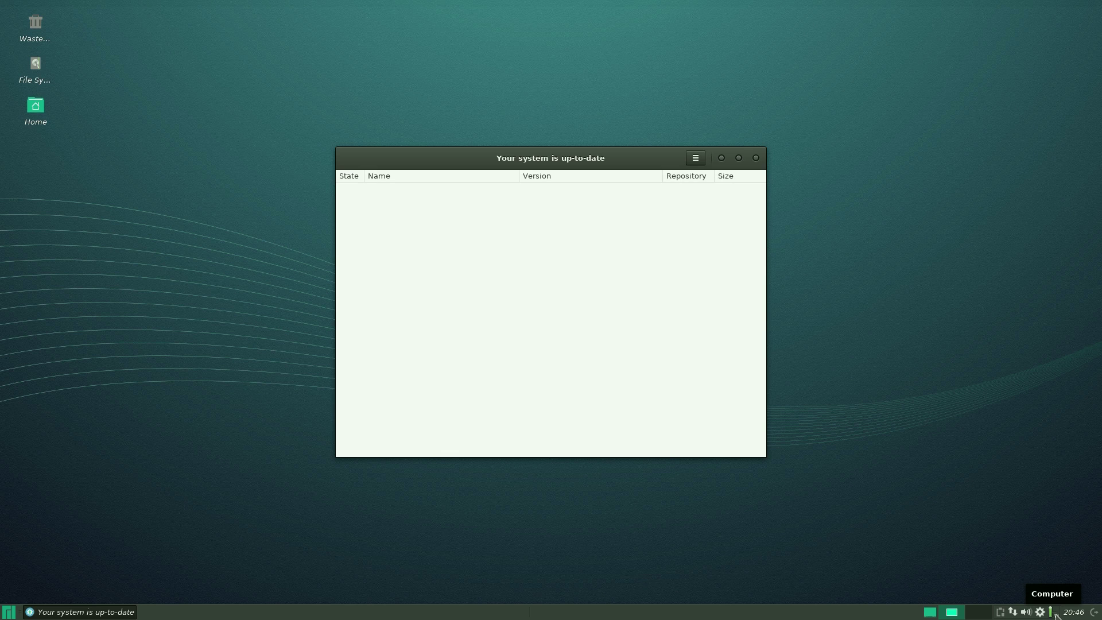
click(756, 158)
- Open the panel separator's properties and close them again
right_click(686, 609)
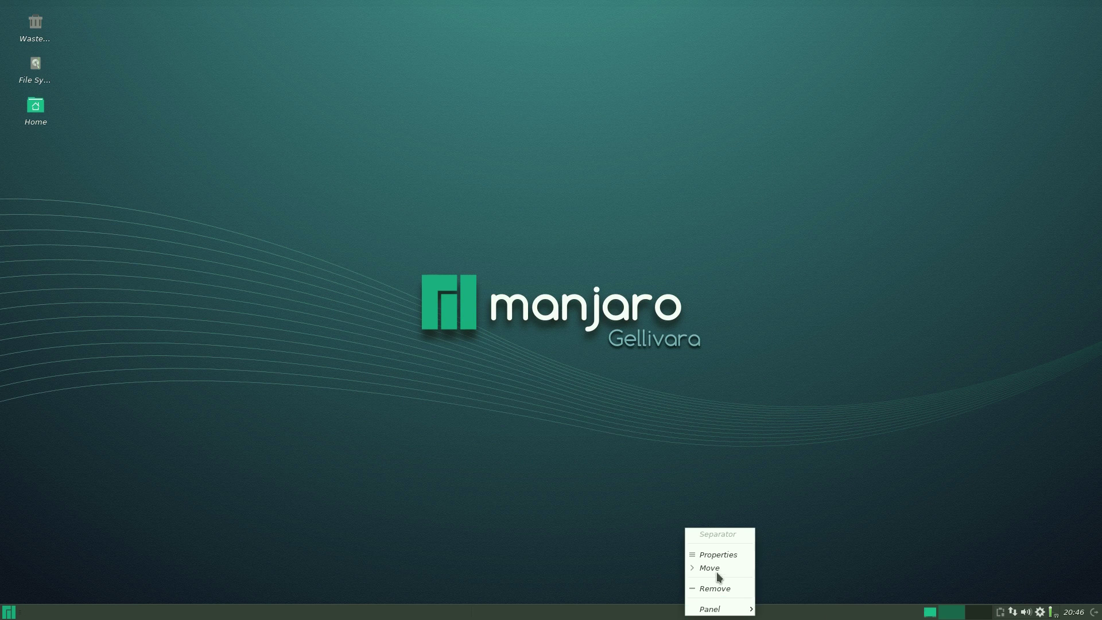
click(717, 555)
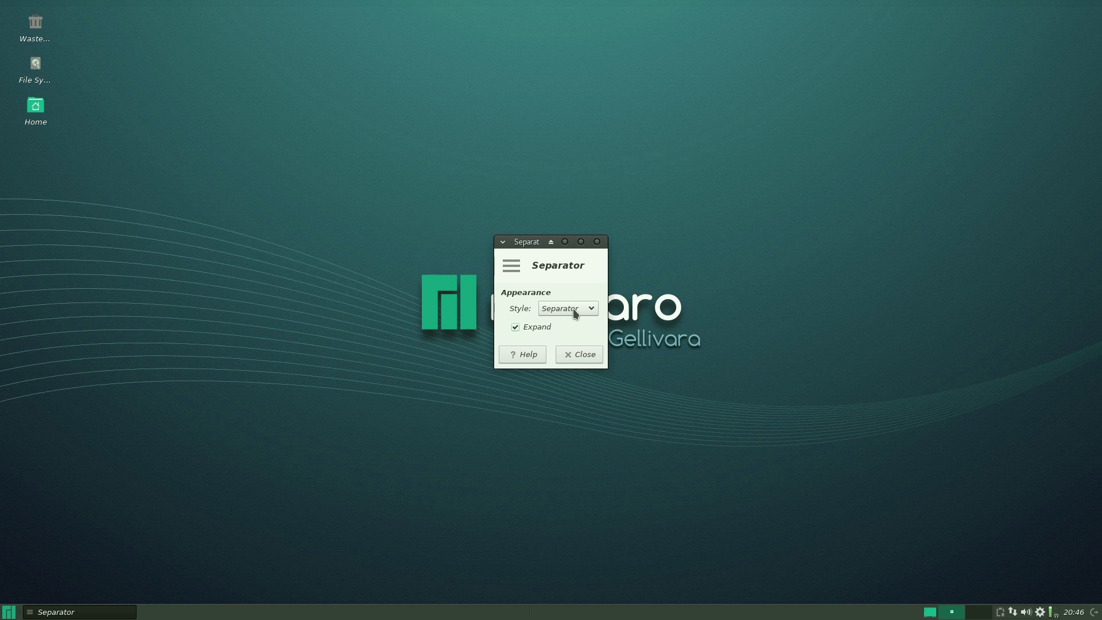
click(597, 241)
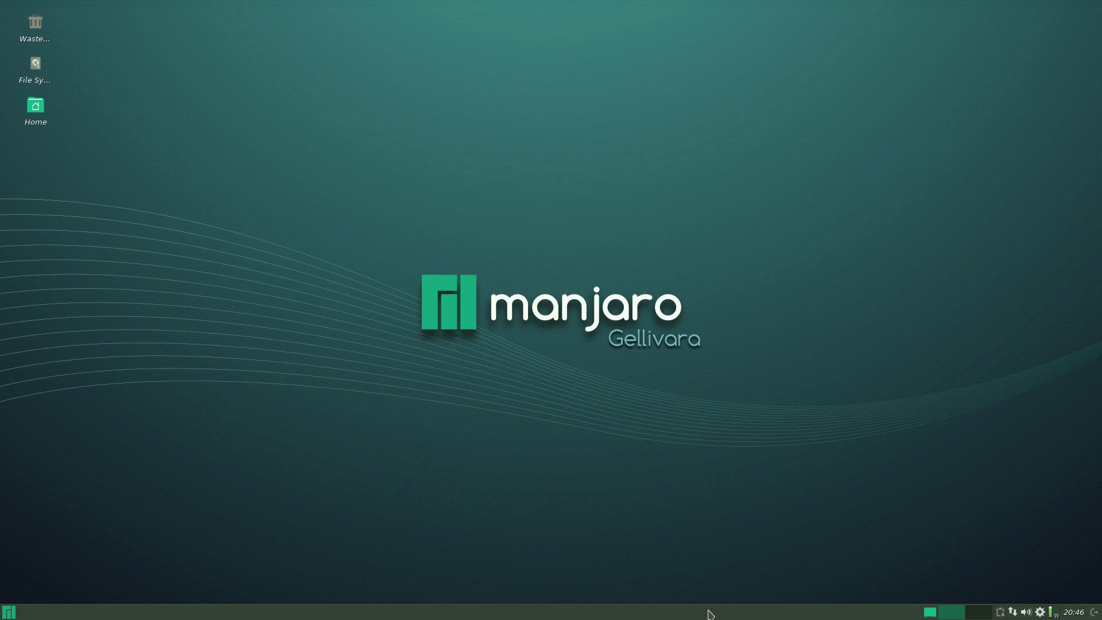
- Review panel preferences, including Notification Area, Clock and Action Buttons items and Display settings, then close
right_click(711, 613)
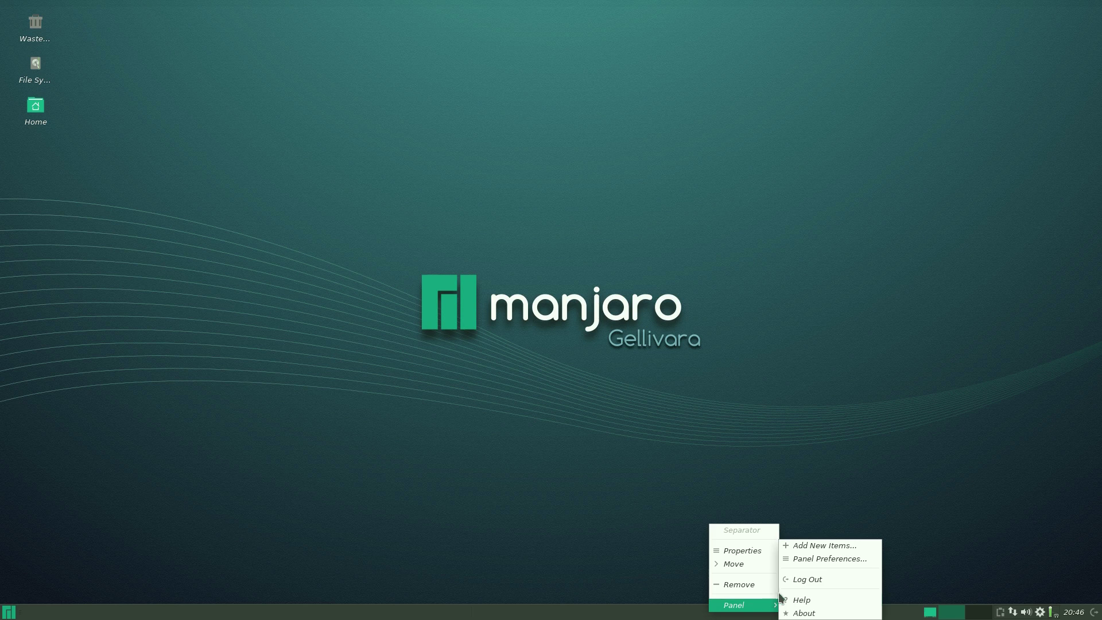
click(826, 559)
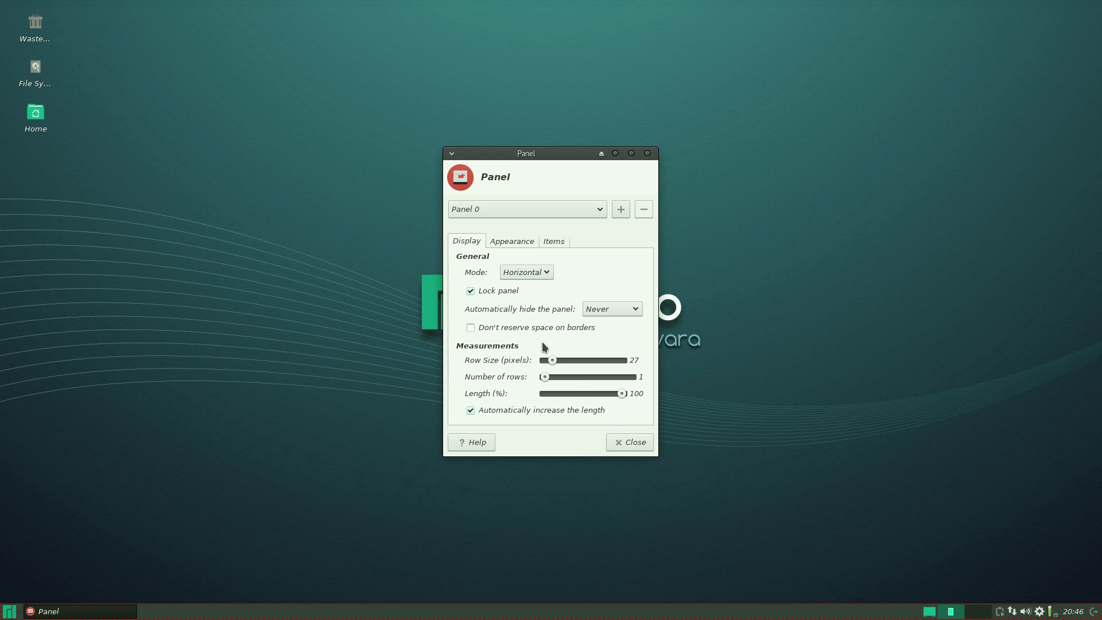
click(519, 245)
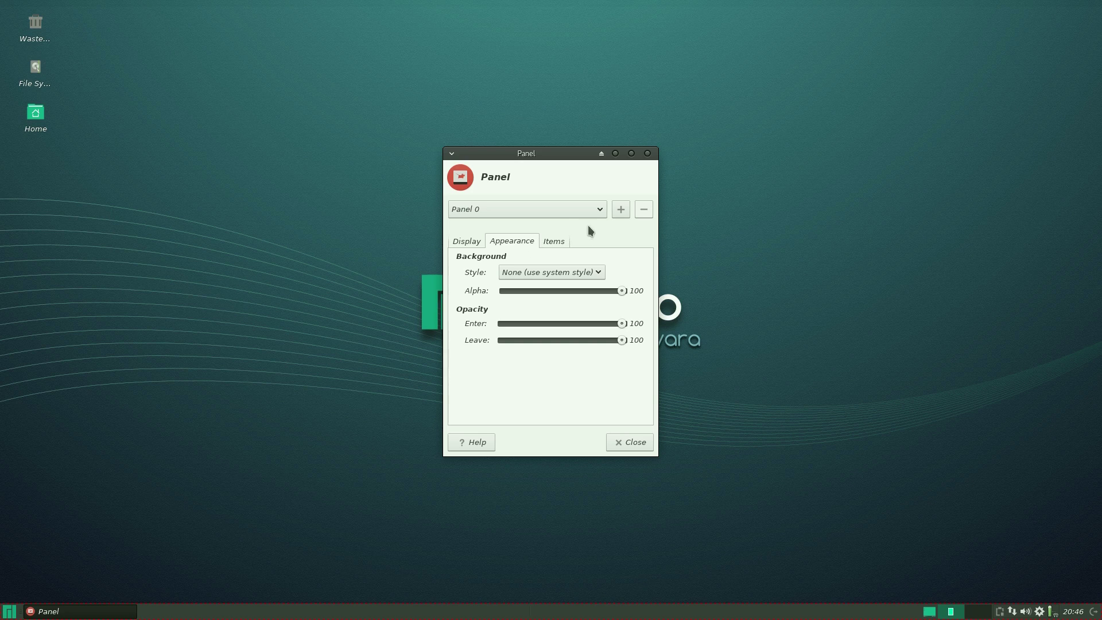
click(555, 242)
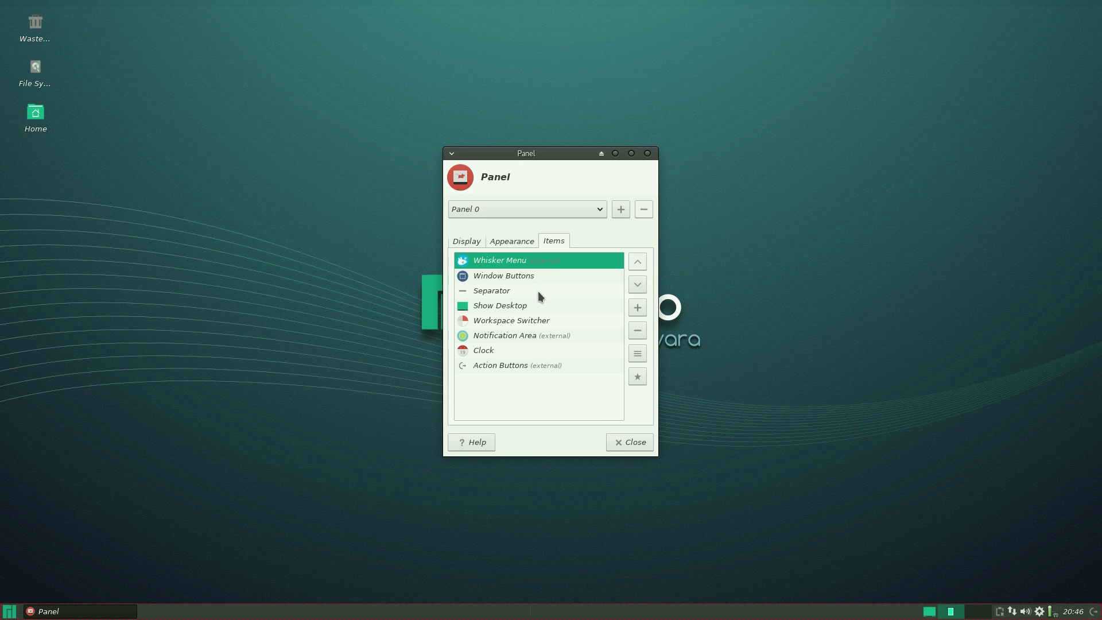
click(535, 340)
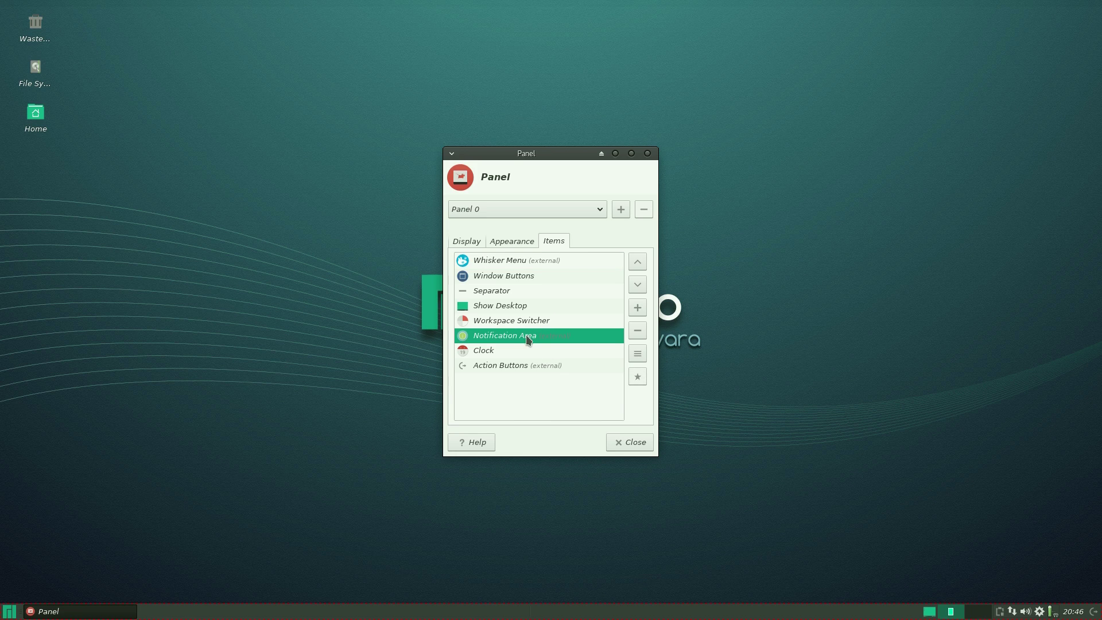
click(521, 351)
click(517, 365)
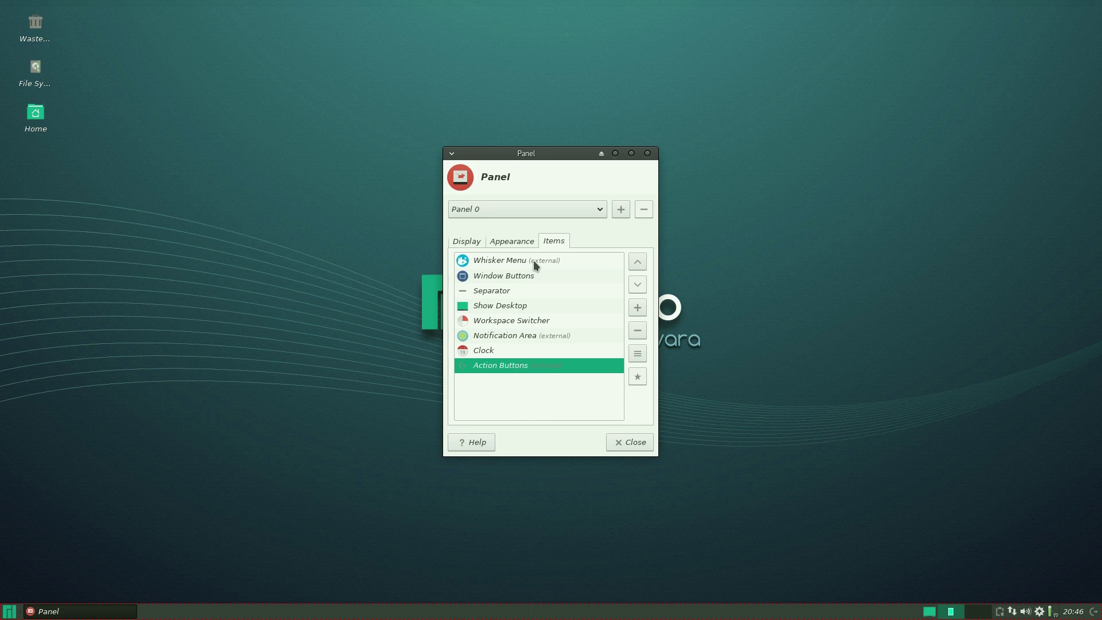
click(468, 242)
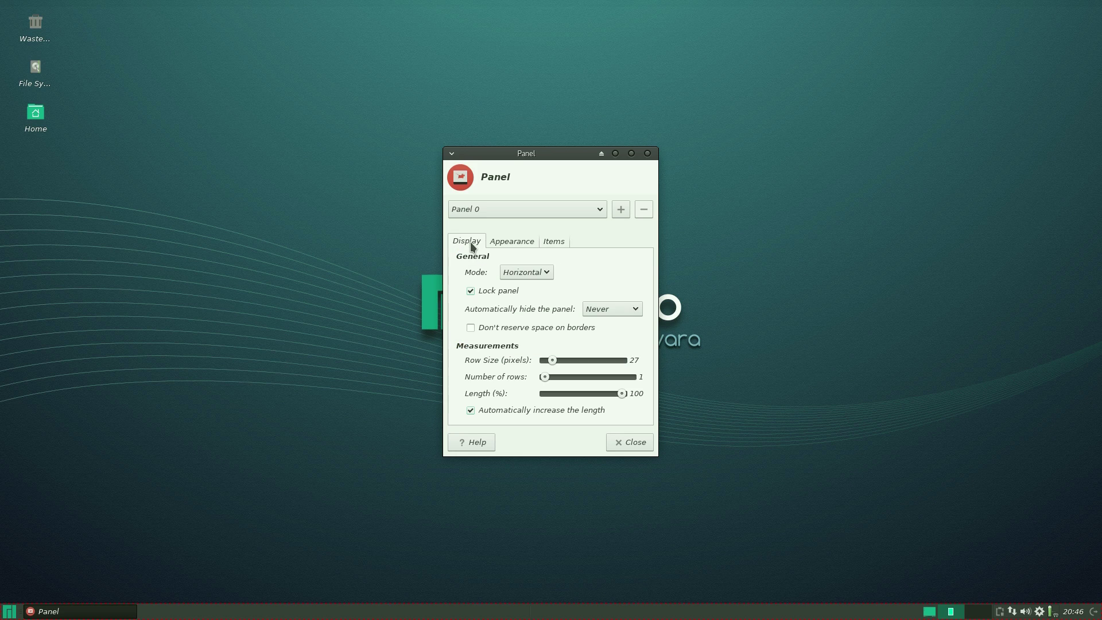
click(649, 155)
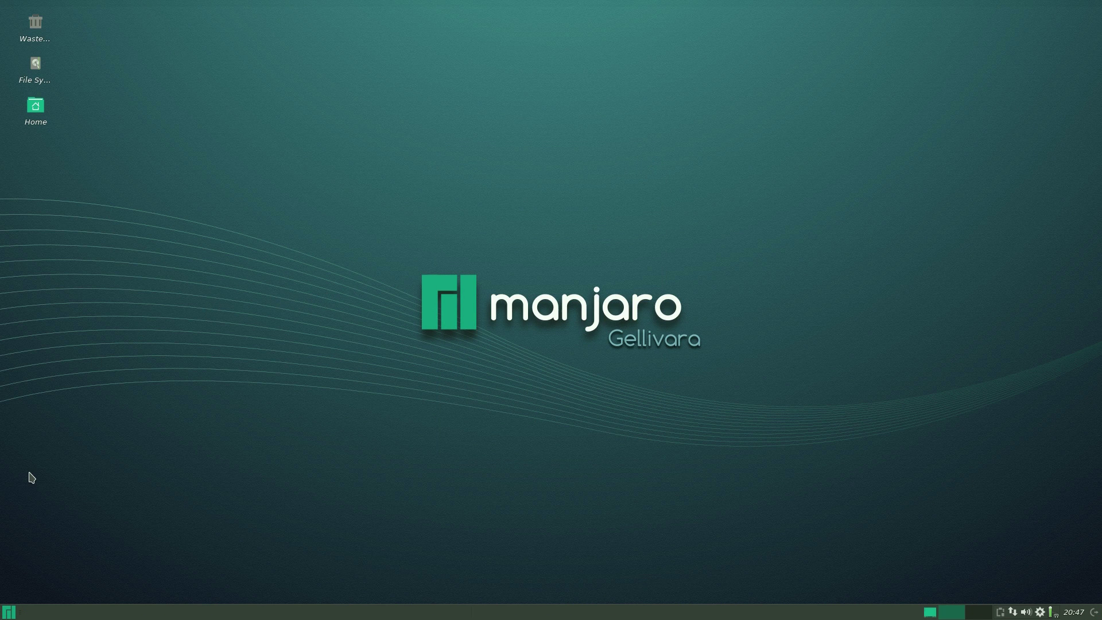
- Show the Whisker Menu's Internet category listing Firefox, HexChat, Pidgin, Steam and Thunderbird
click(10, 614)
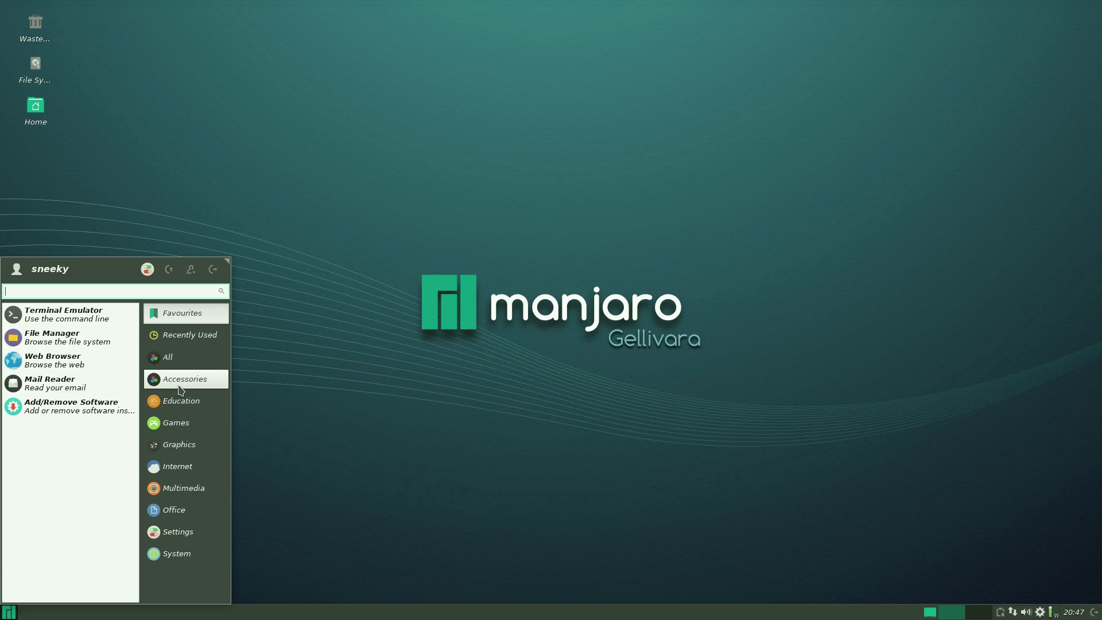
click(181, 470)
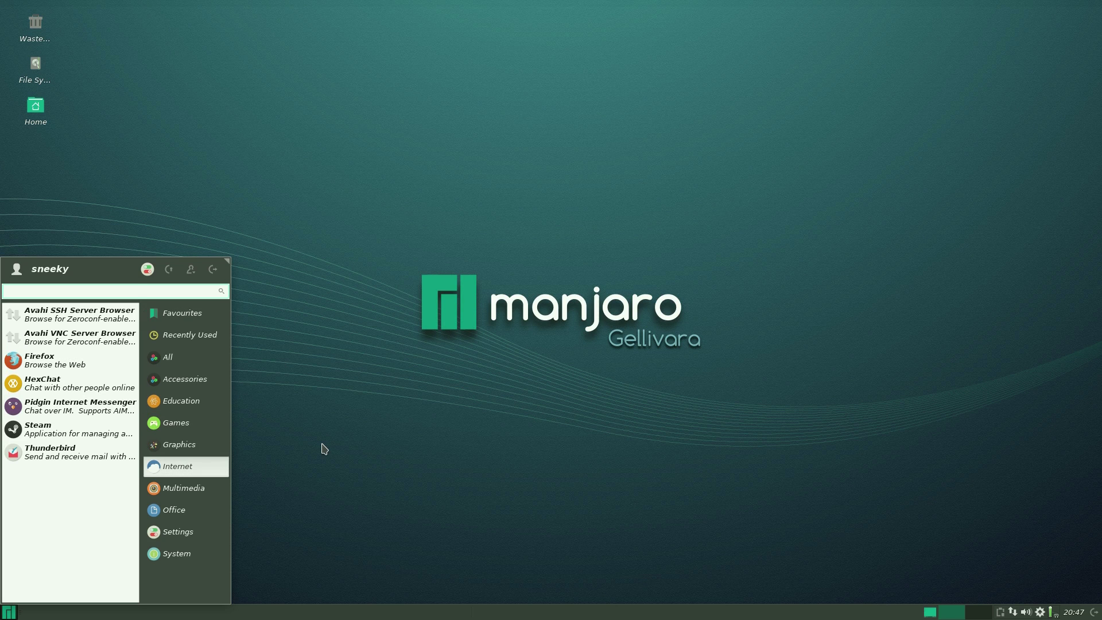
- Launch Firefox, read the stable update post on manjaro.org News, then close Firefox
click(84, 368)
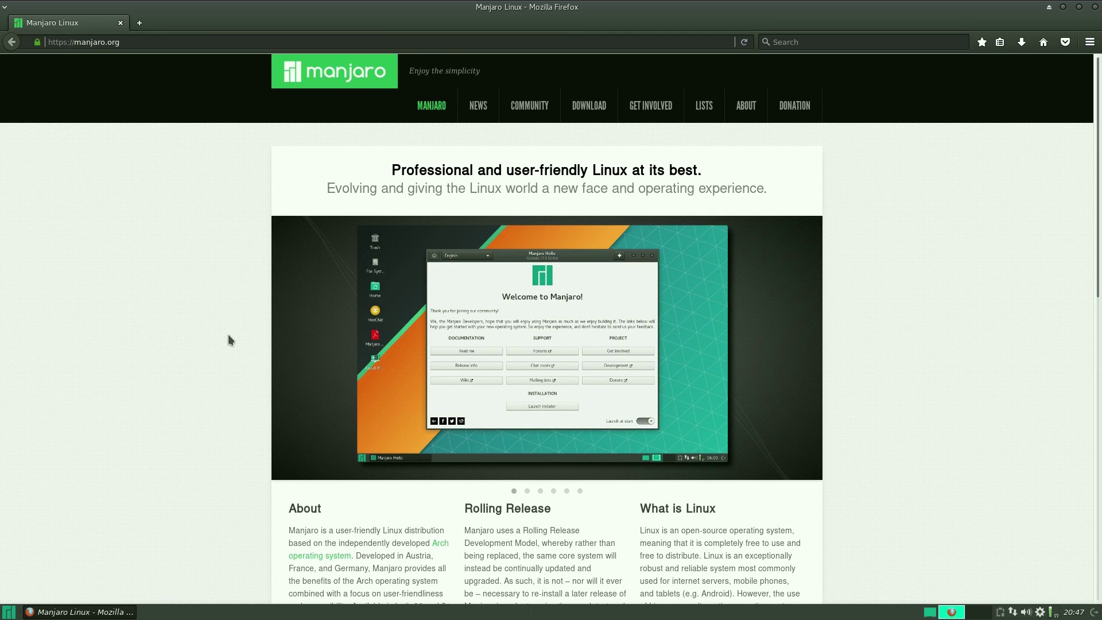
click(479, 105)
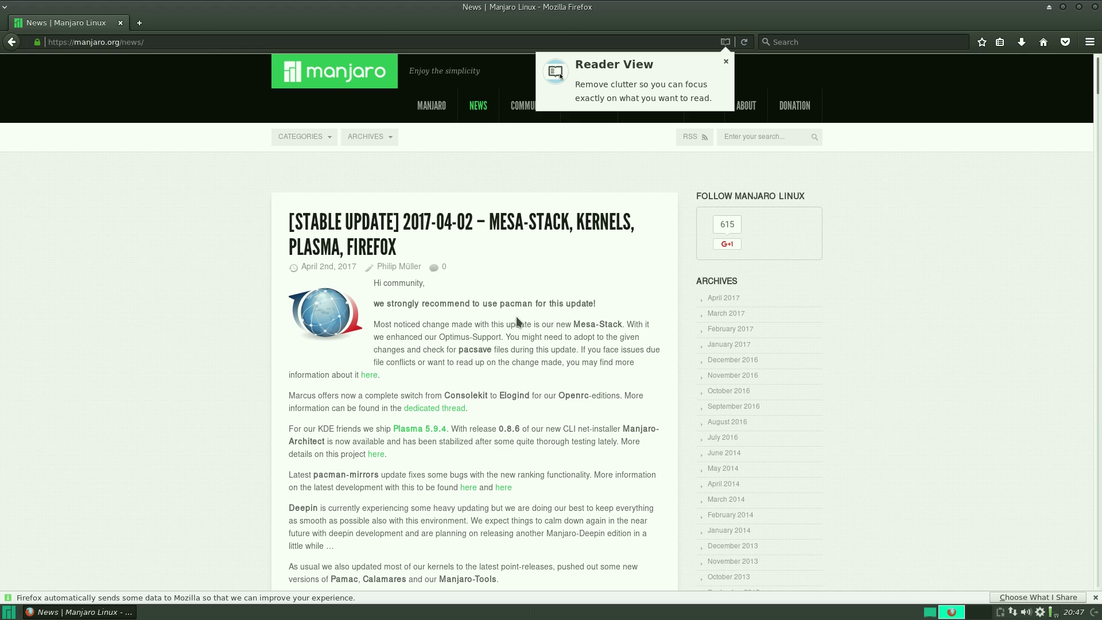
scroll(516, 317, down, 2)
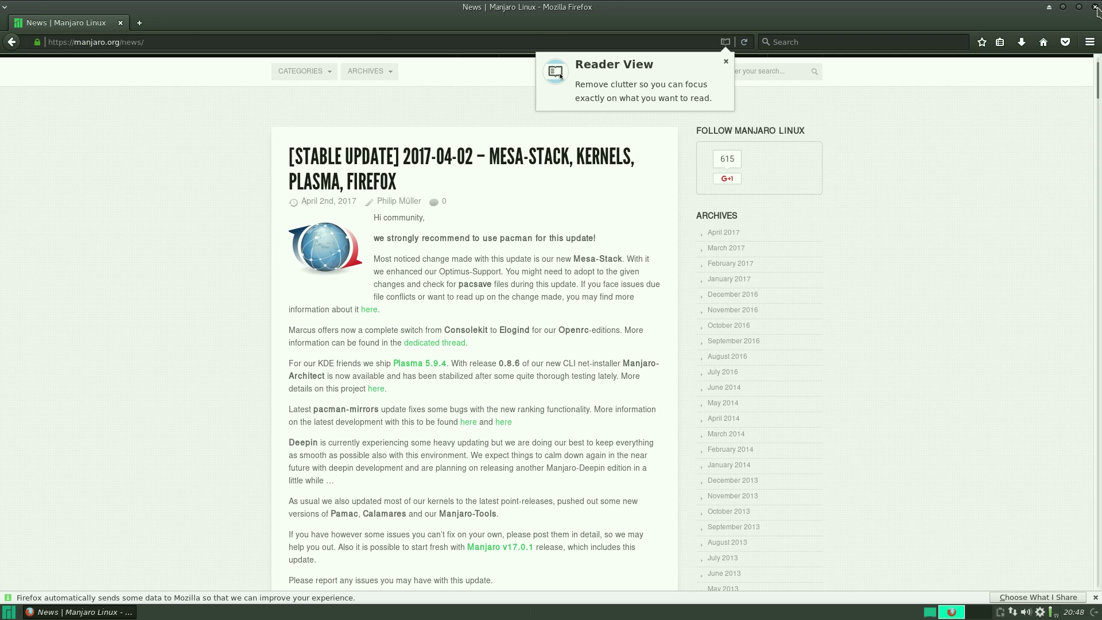
click(1096, 7)
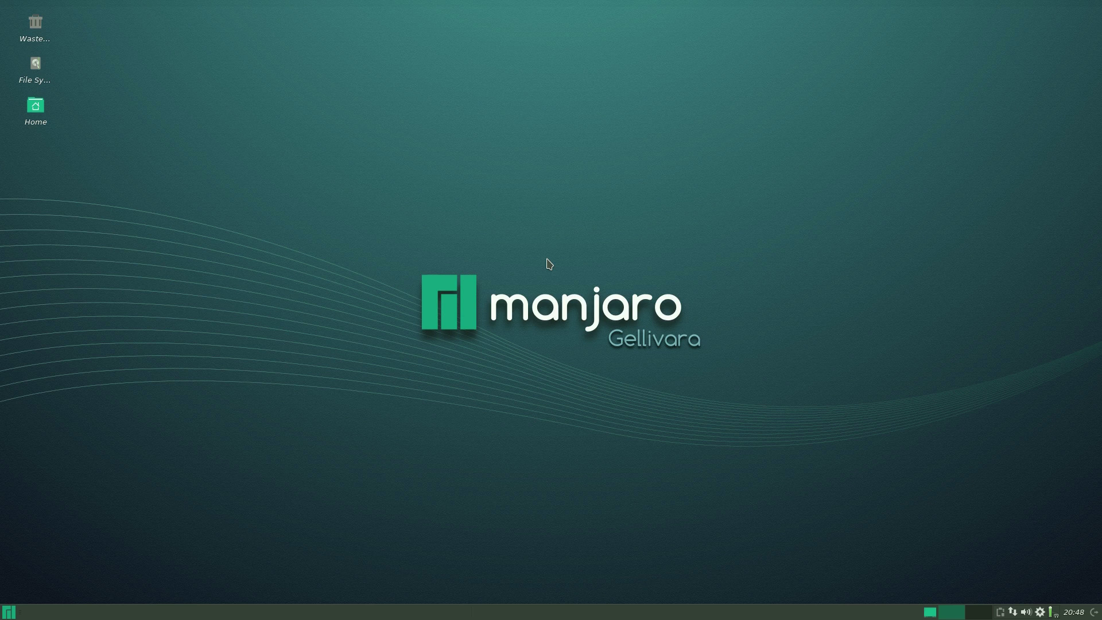
- Launch Kdenlive from the Whisker Menu's Multimedia category, opening an empty 4K UHD 30 fps project
click(10, 612)
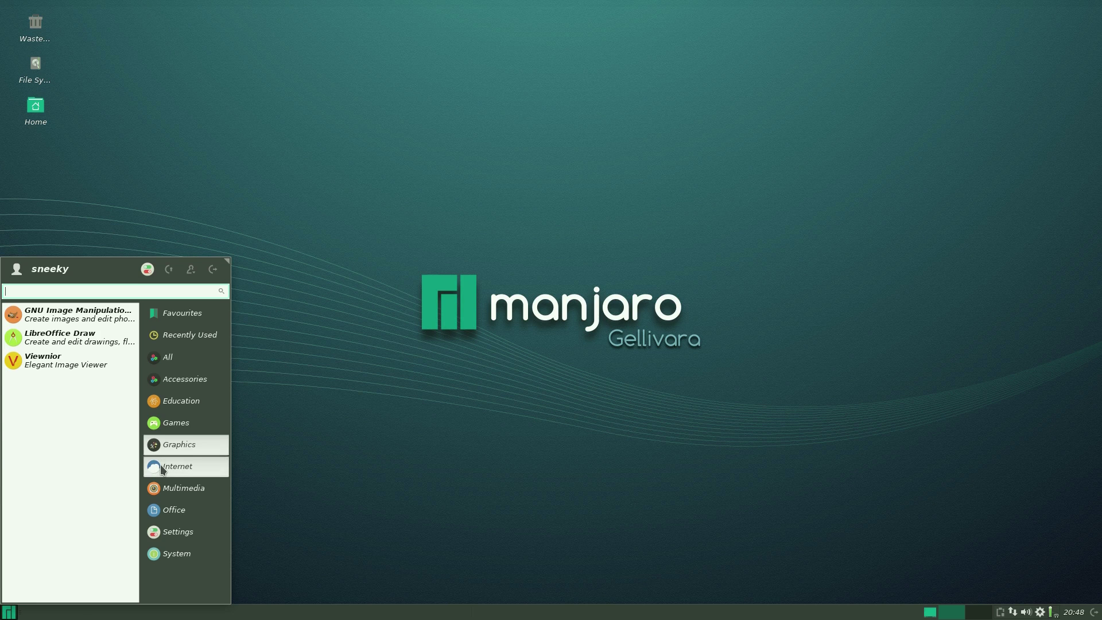
mouse_move(178, 466)
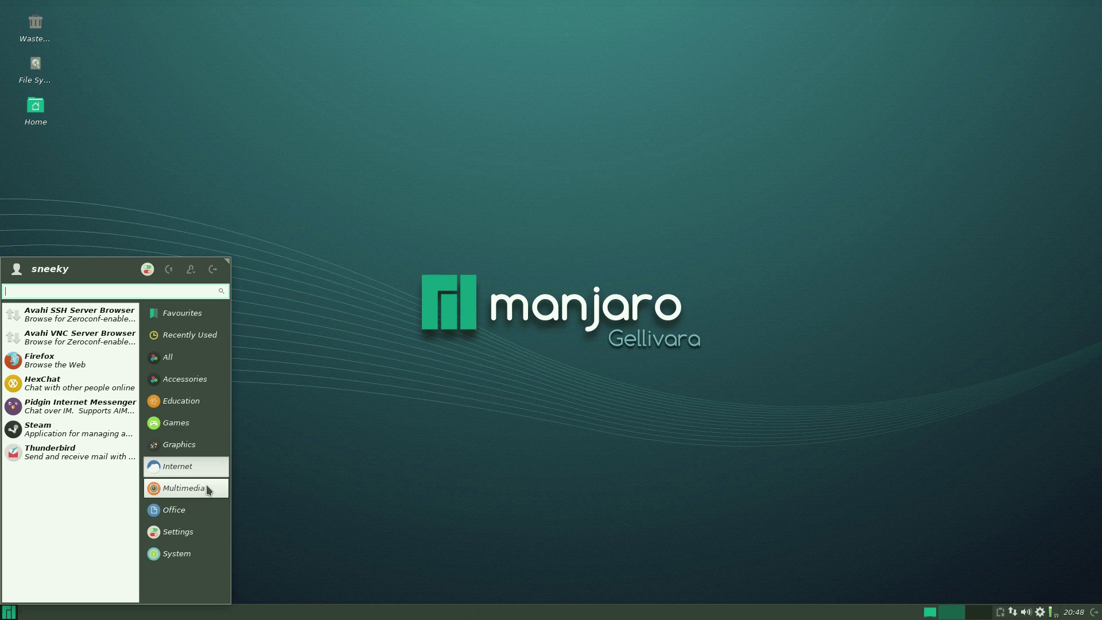
click(184, 488)
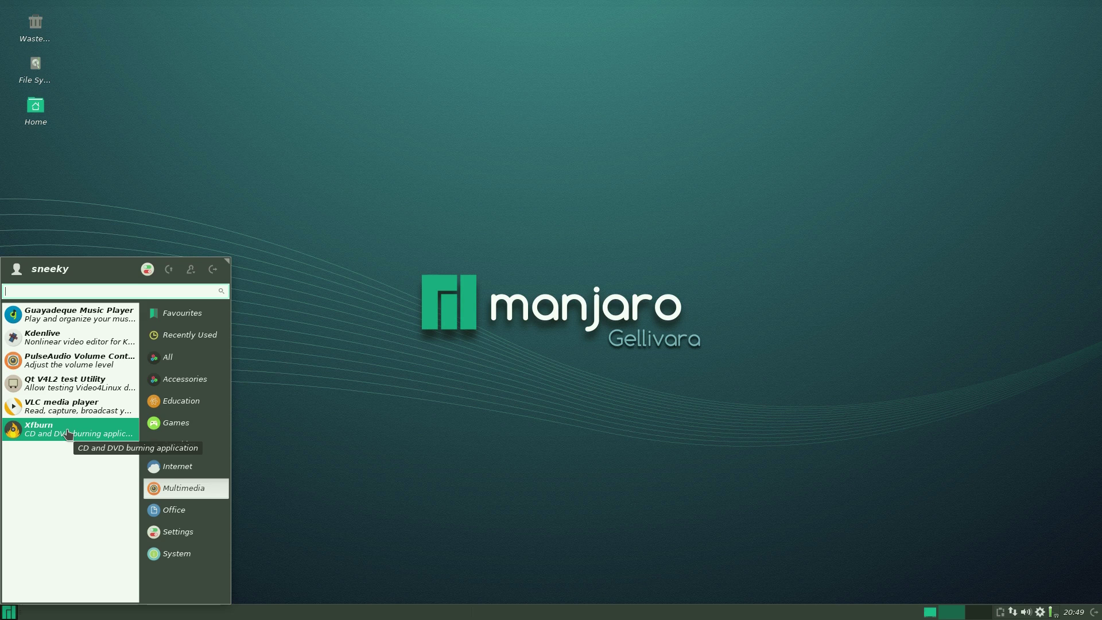
click(77, 344)
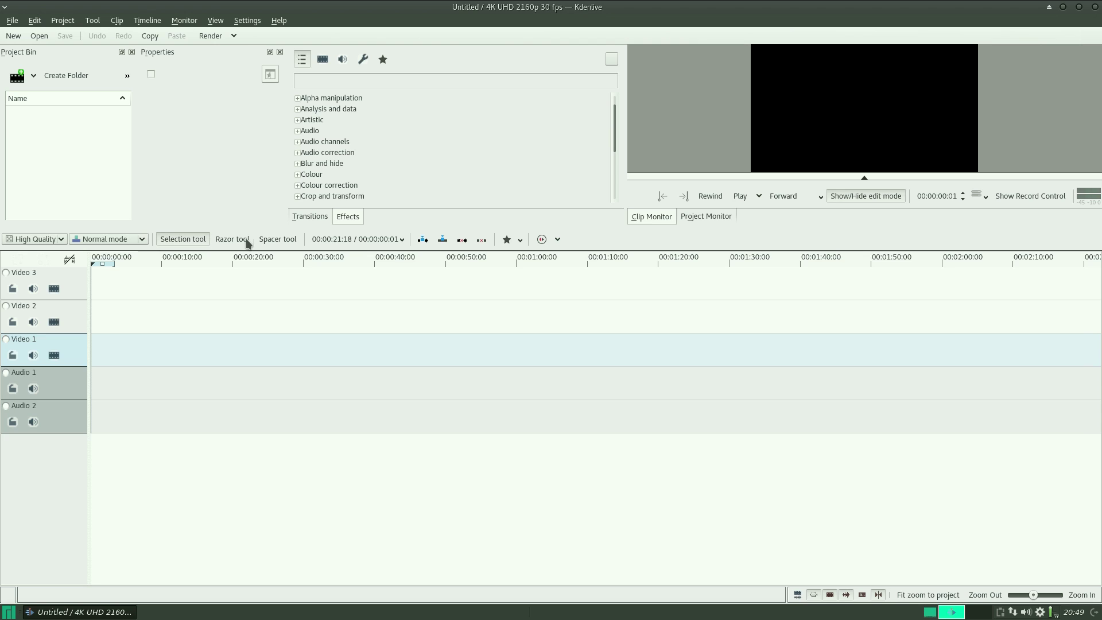
- Open Settings > Configure Kdenlive..., landing on the Misc page
click(248, 21)
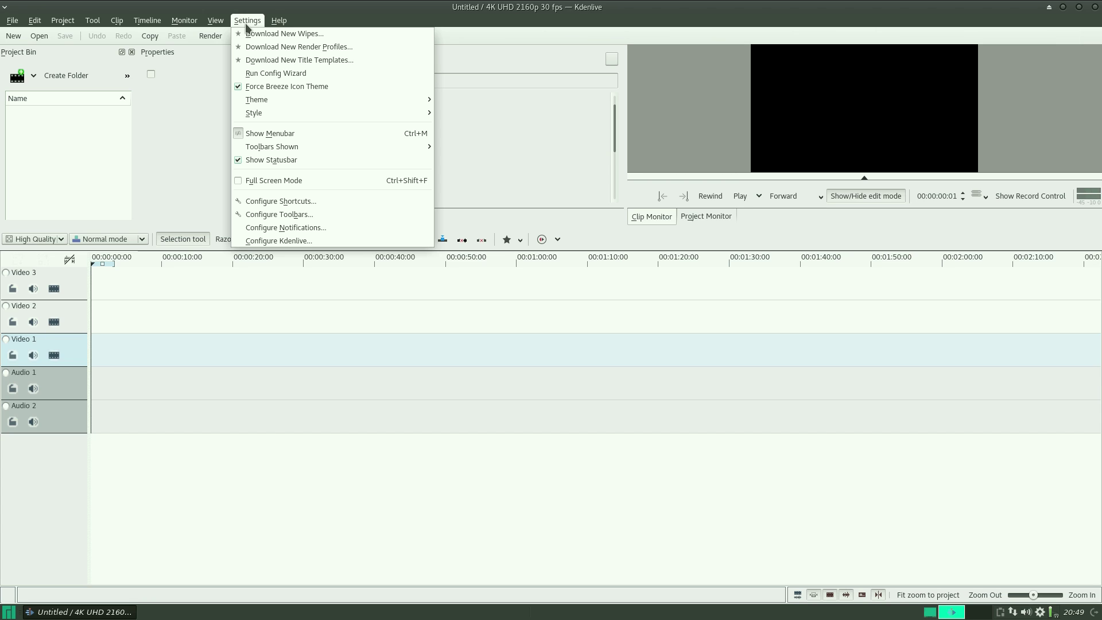
click(276, 241)
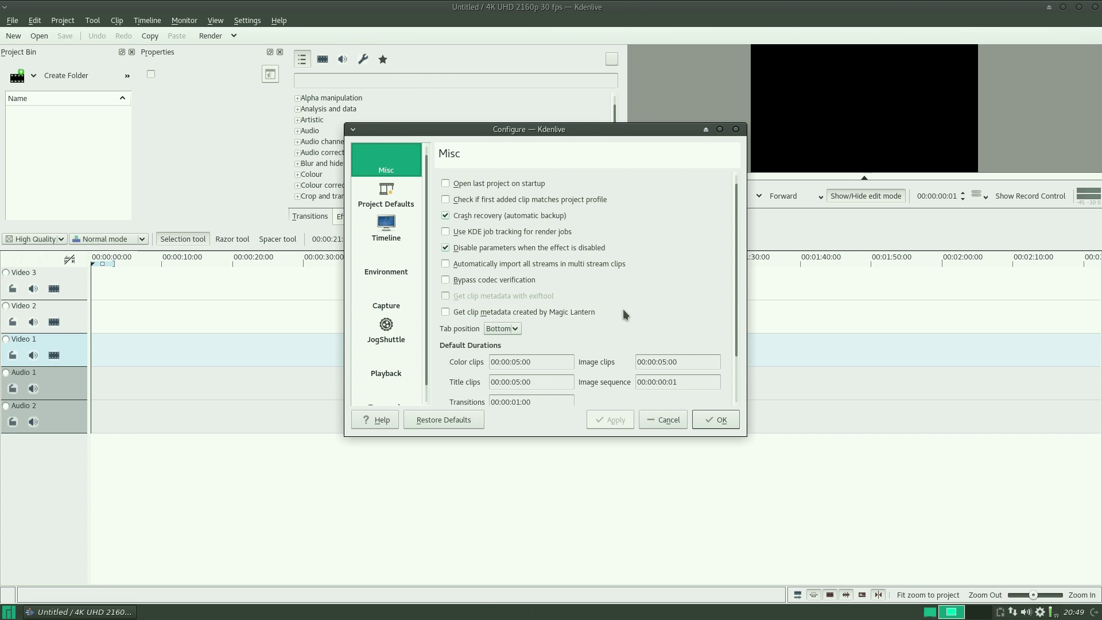
- On Project Defaults, browse resolutions and frame rates, keep 30 fps, choose a 4K resolution, click OK
click(396, 198)
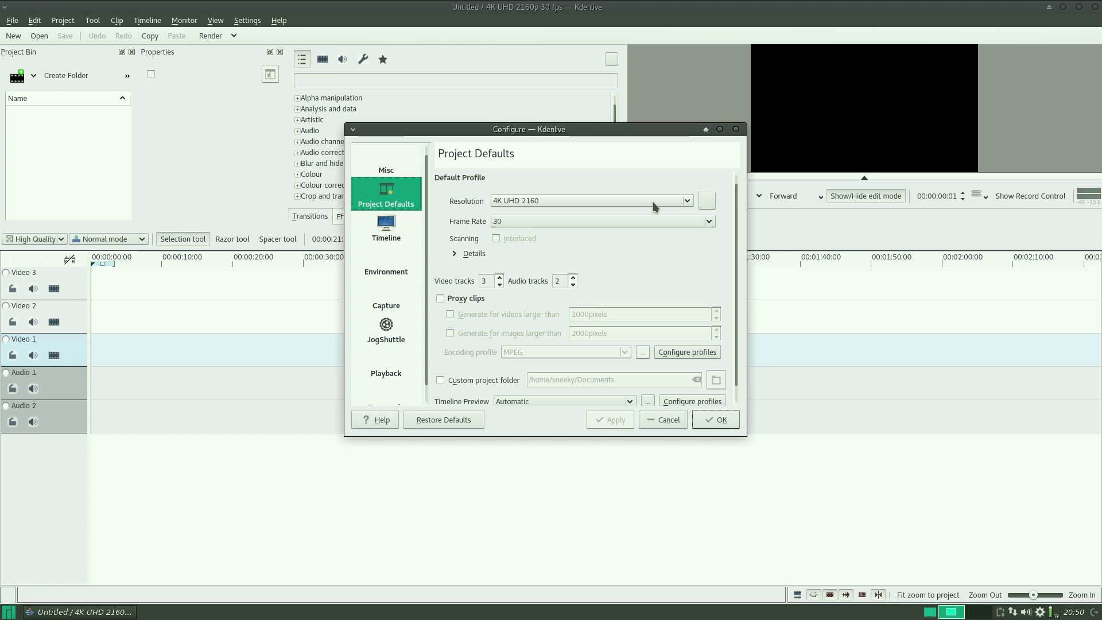
click(688, 201)
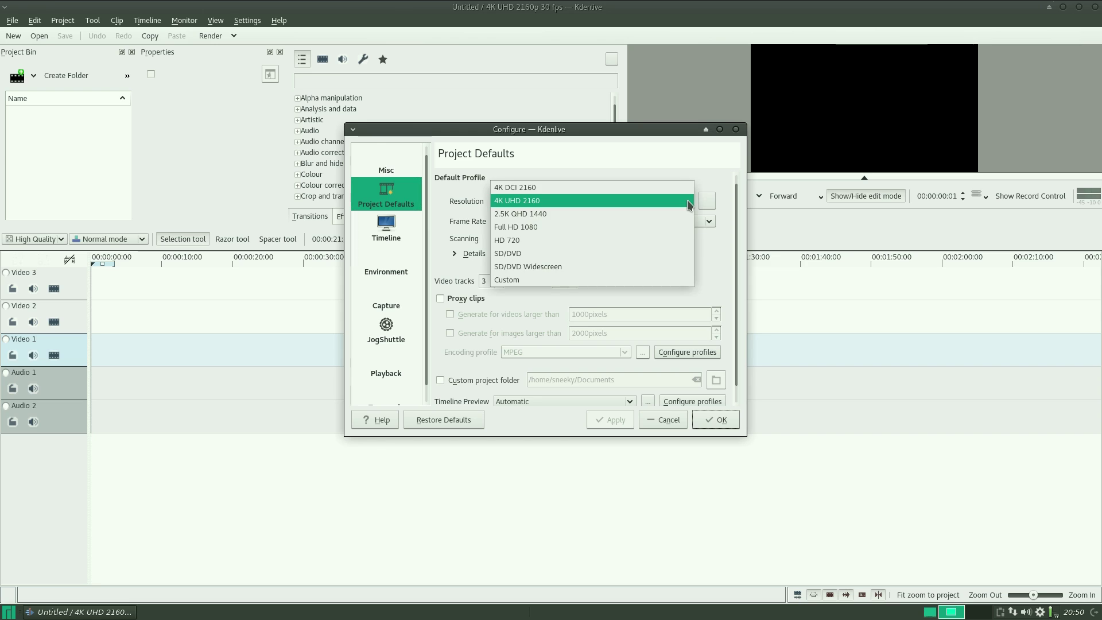
click(668, 228)
click(708, 221)
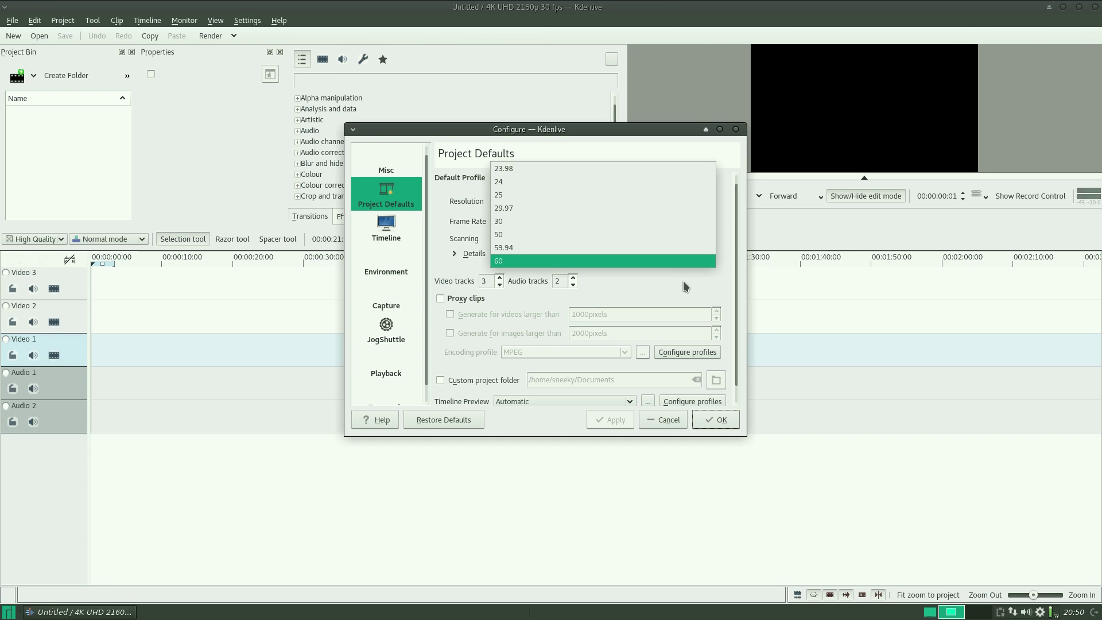
click(682, 280)
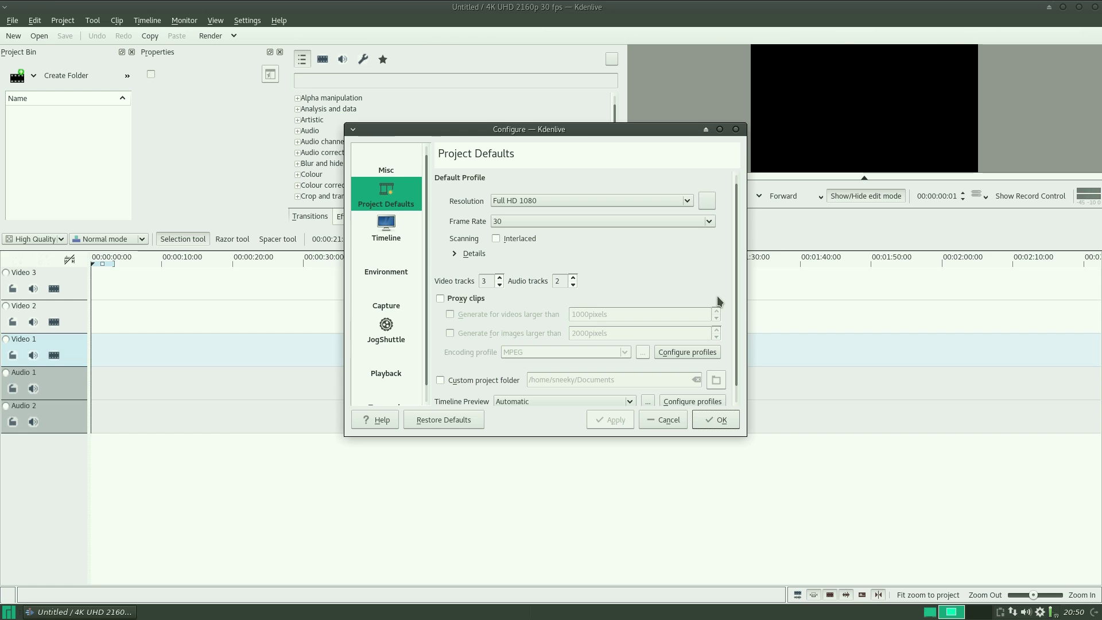
click(685, 201)
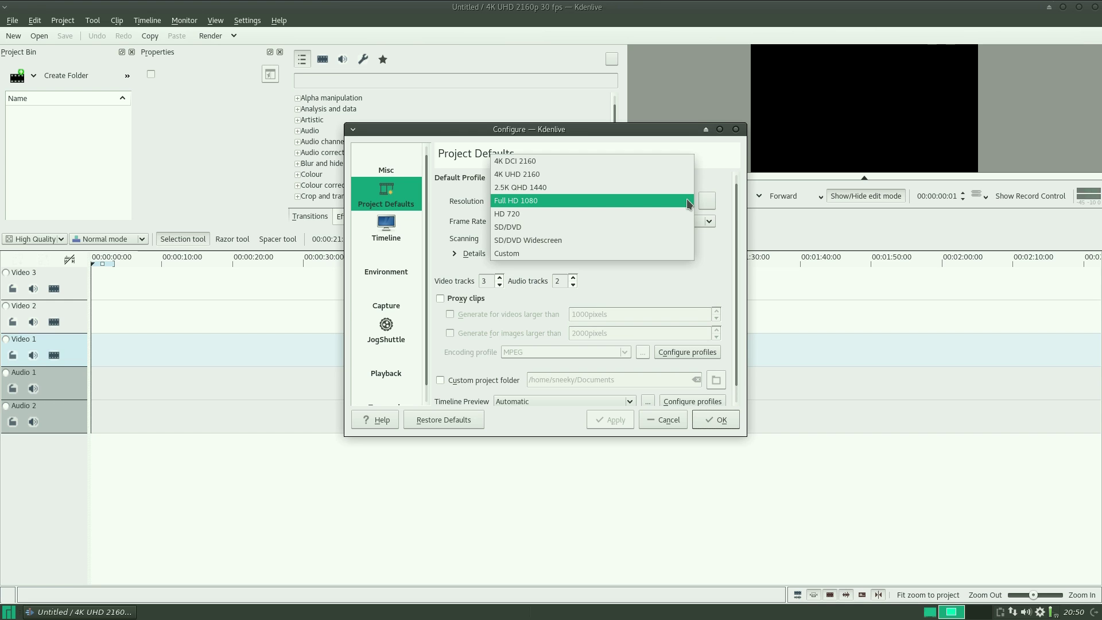
click(633, 174)
click(717, 420)
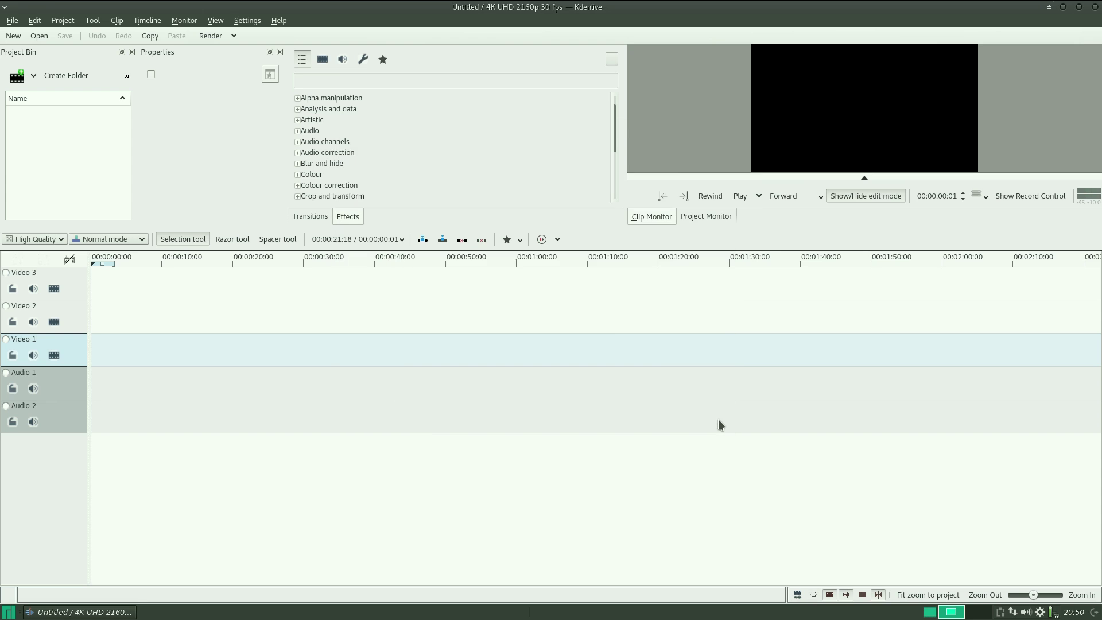
- Close the Kdenlive window to reveal the Manjaro Xfce desktop title card
click(1095, 7)
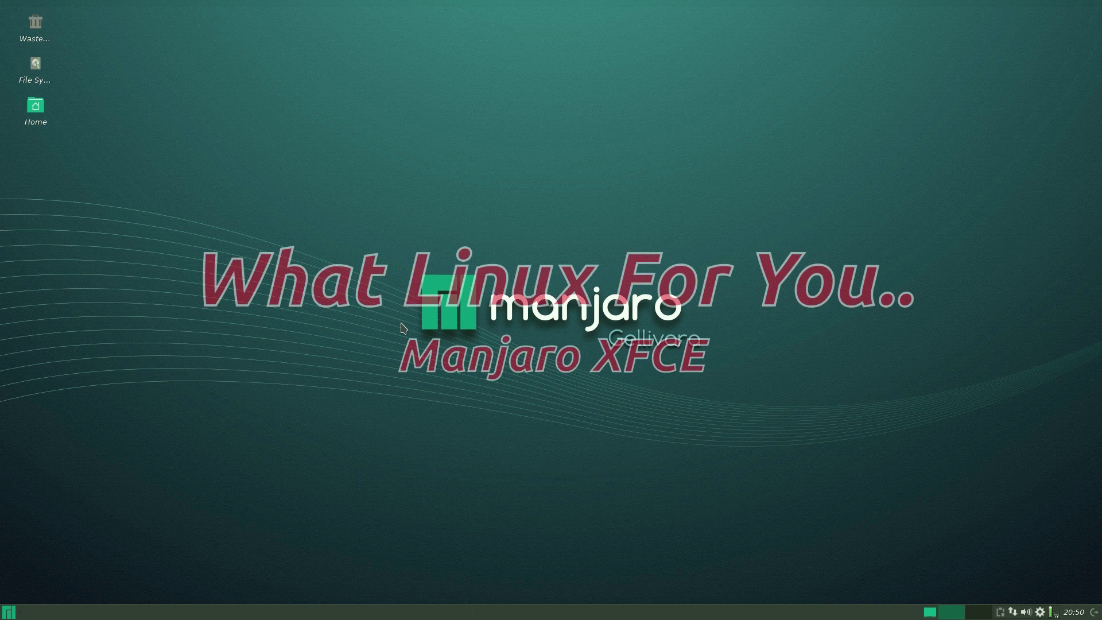